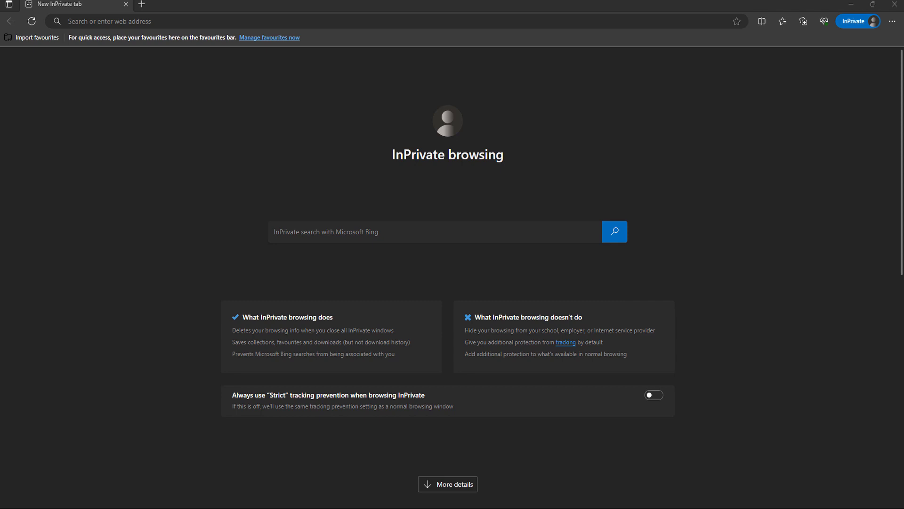
# Enter aws.amazon.com in the InPrivate tab's address bar.
pyautogui.click(506, 21)
pyautogui.write('aw')
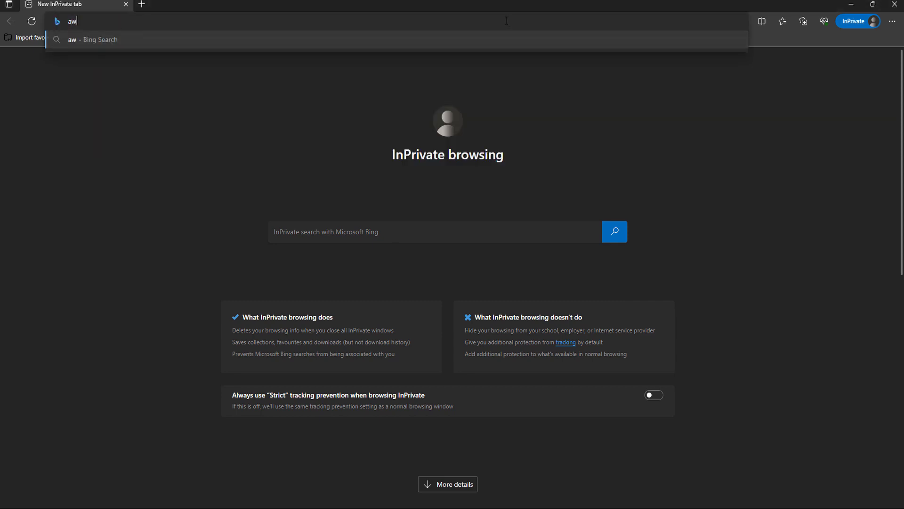
pyautogui.write('s.amazon.com')
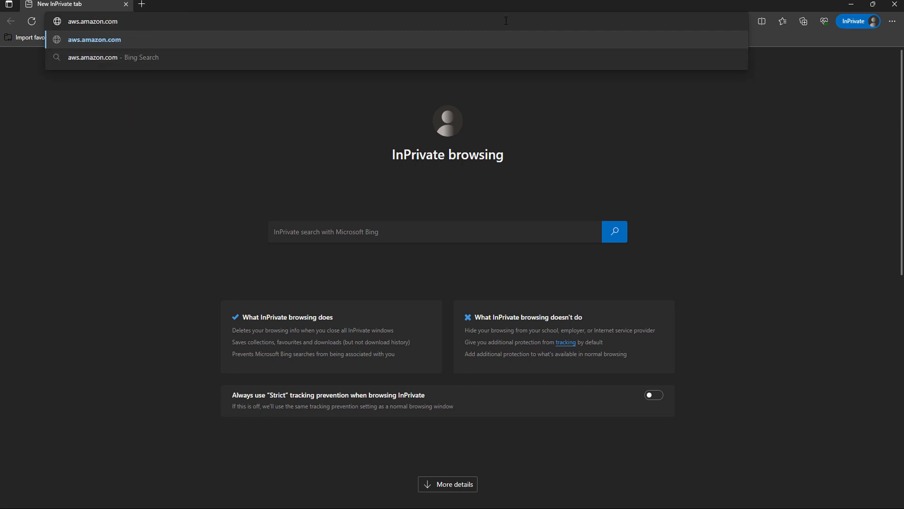
# Load aws.amazon.com in full screen and go to the sign-in page.
pyautogui.press('Return')
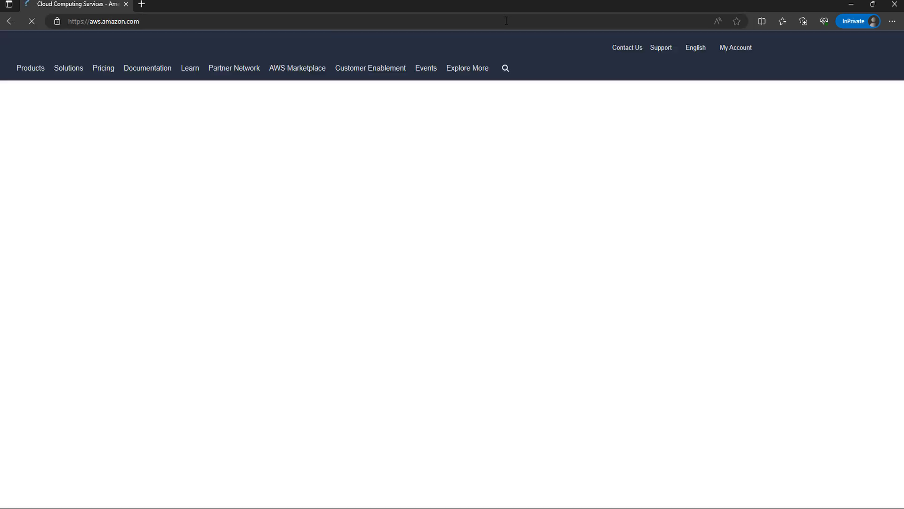
pyautogui.press('F11')
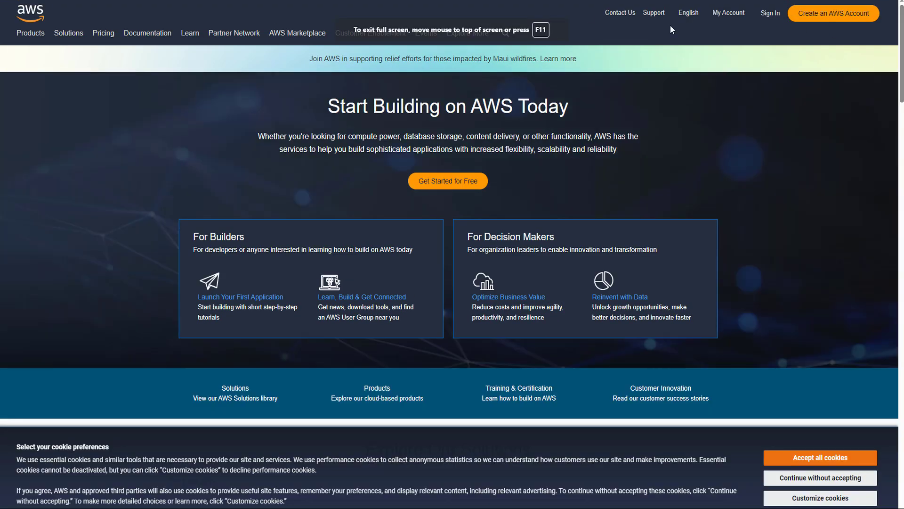
pyautogui.click(771, 13)
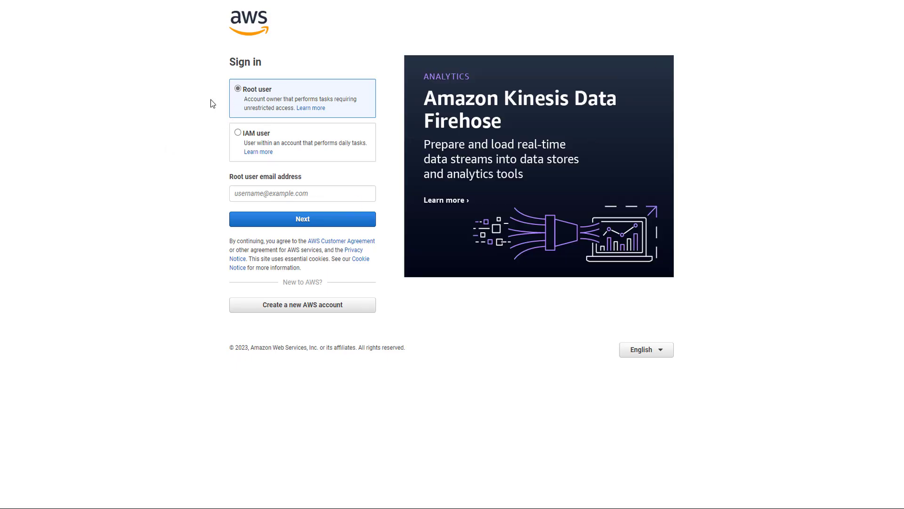
# Sign in as the root user with the account email and password.
pyautogui.click(300, 189)
pyautogui.hotkey('ctrl', 'v')
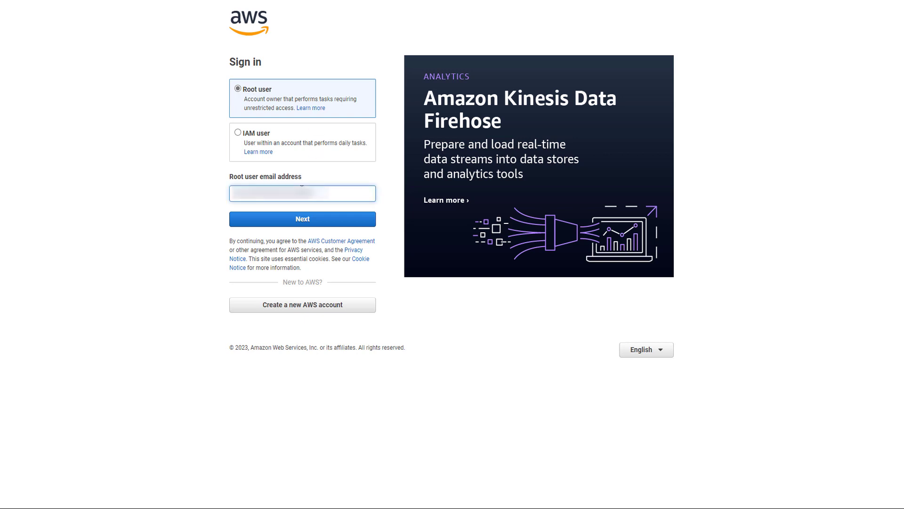
pyautogui.press('Return')
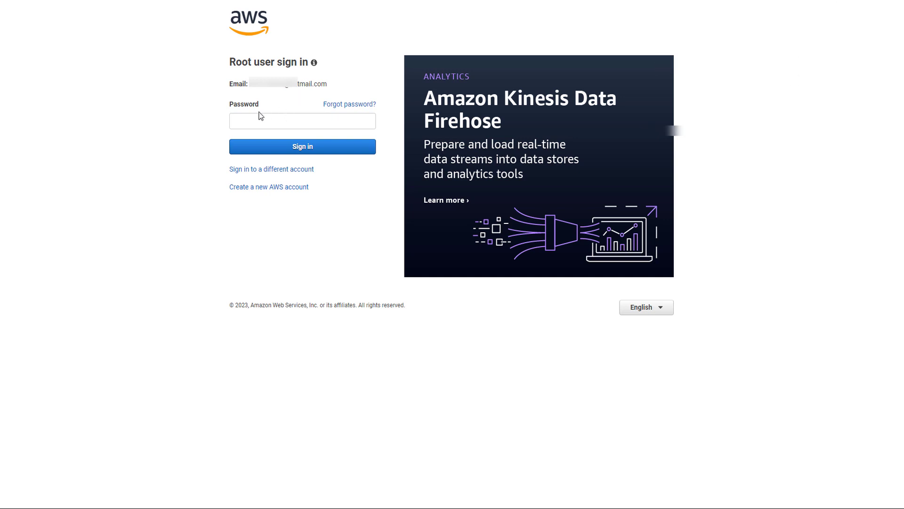
pyautogui.click(258, 122)
pyautogui.hotkey('ctrl', 'v')
pyautogui.press('Return')
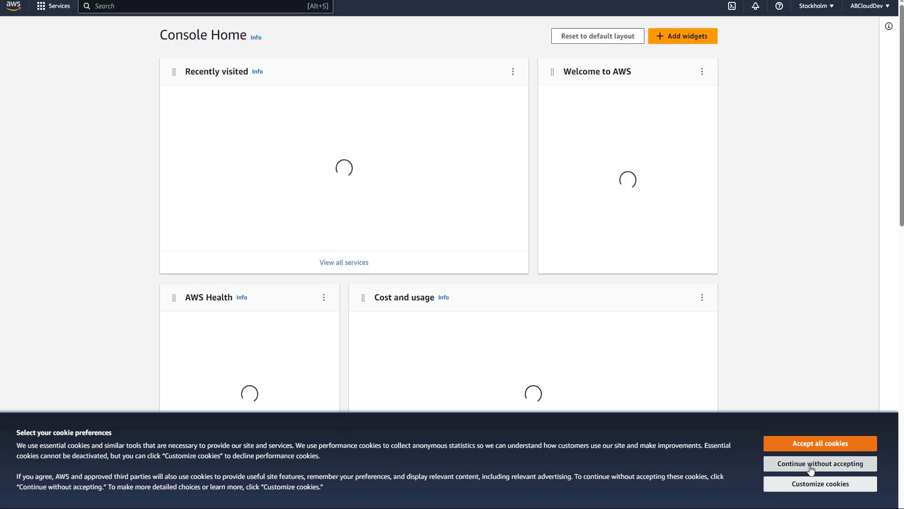
# Decline optional cookies, open IAM via search 'iam', and go to the root user's Security credentials.
pyautogui.click(811, 464)
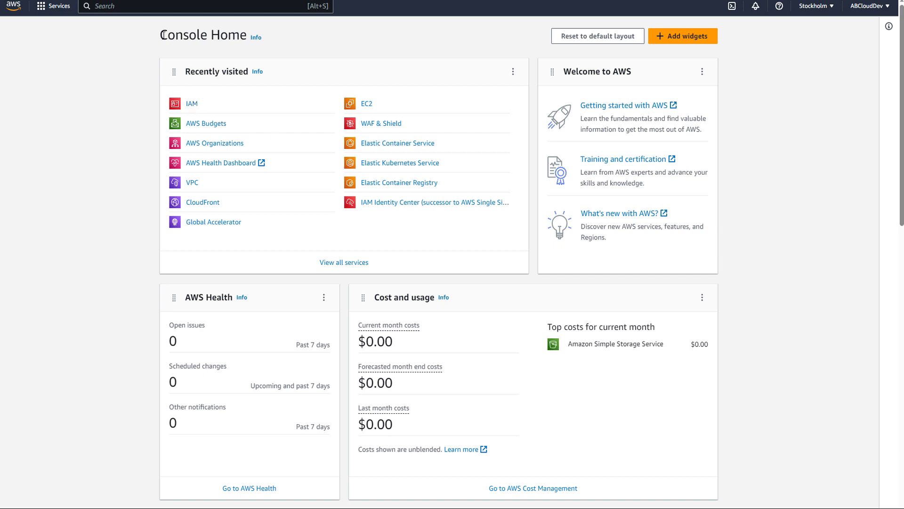
pyautogui.click(193, 9)
pyautogui.write('iam')
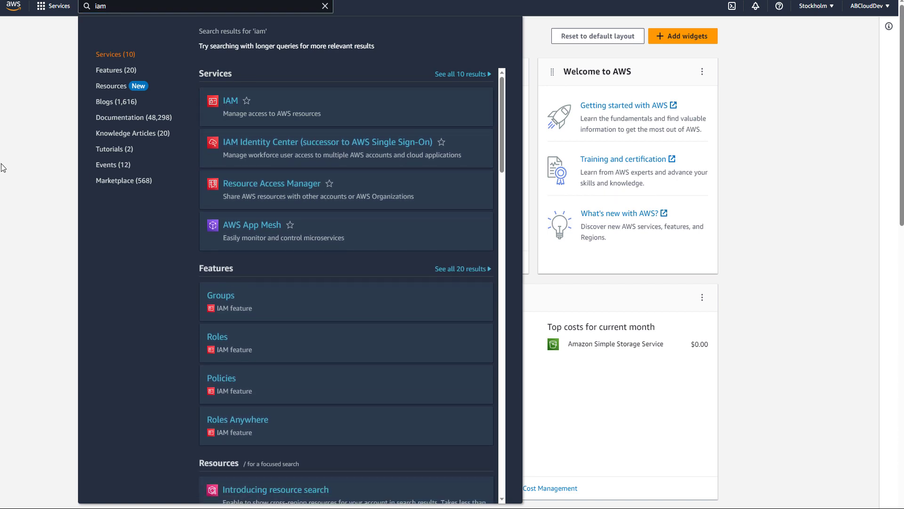
pyautogui.press('Return')
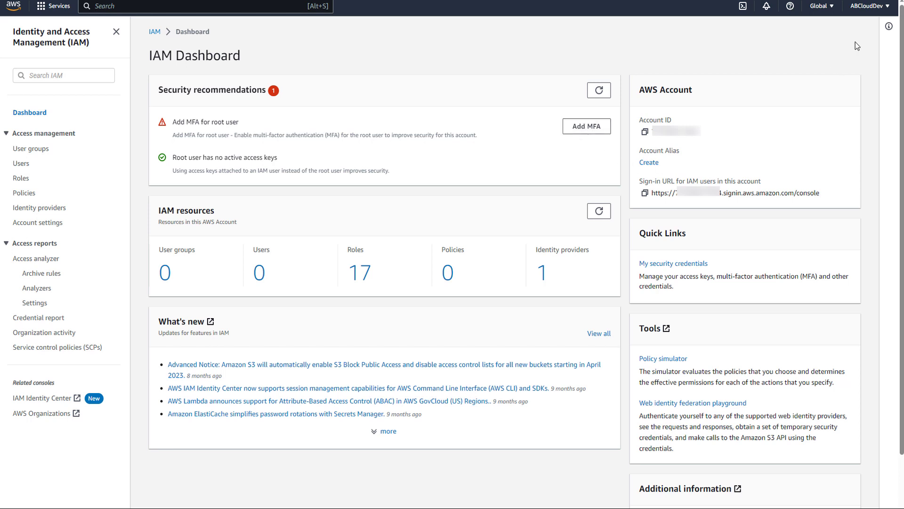
pyautogui.click(862, 9)
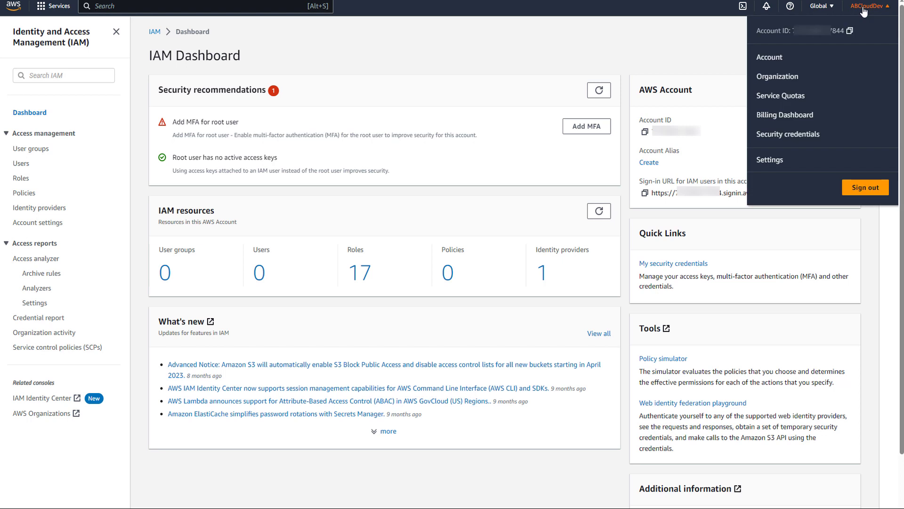
pyautogui.click(785, 138)
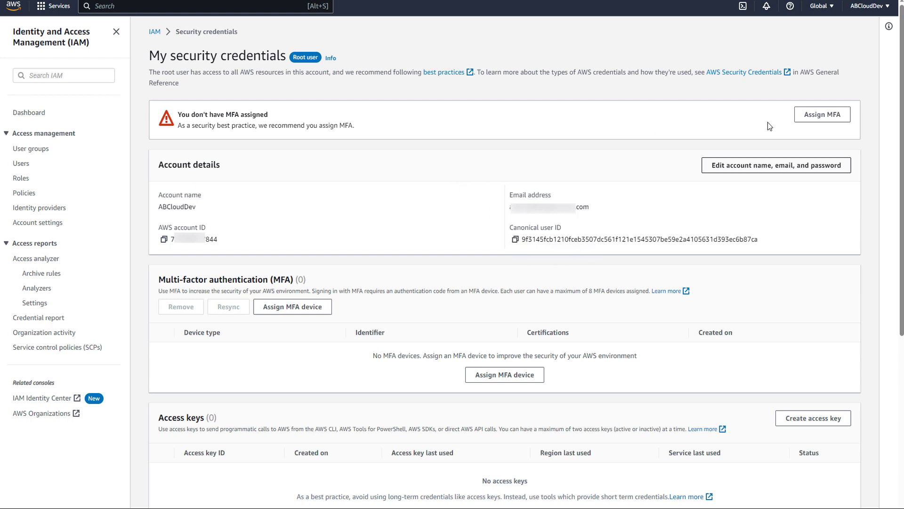
# Start assigning an authenticator-app MFA device named Root_MFA and continue to device setup.
pyautogui.click(820, 117)
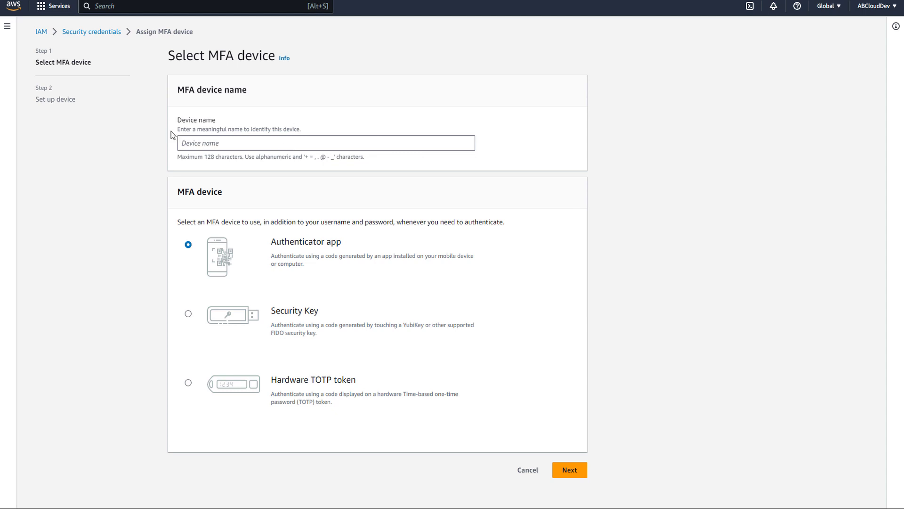
pyautogui.click(233, 143)
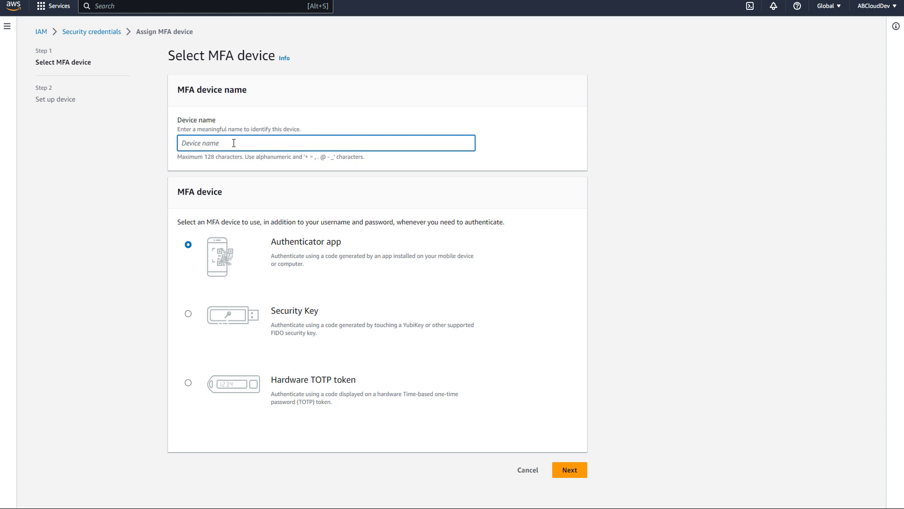
pyautogui.write('Root_MFA')
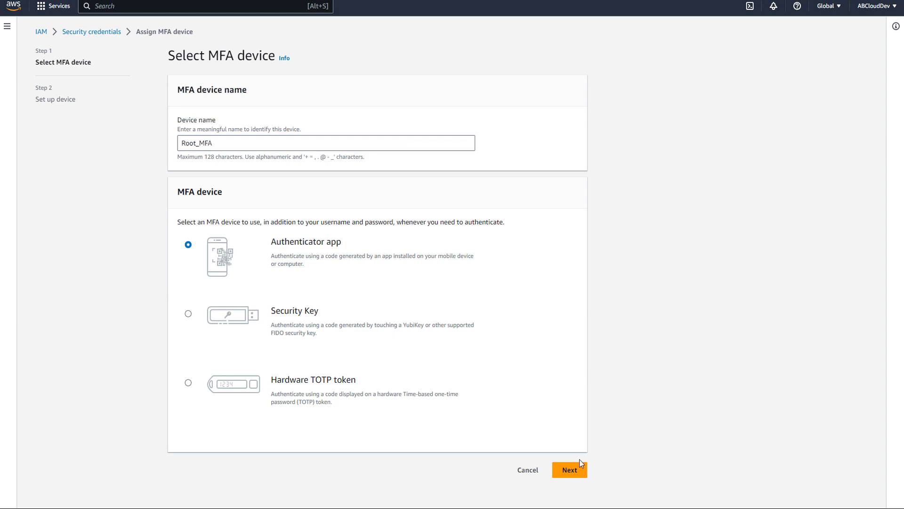
pyautogui.click(569, 470)
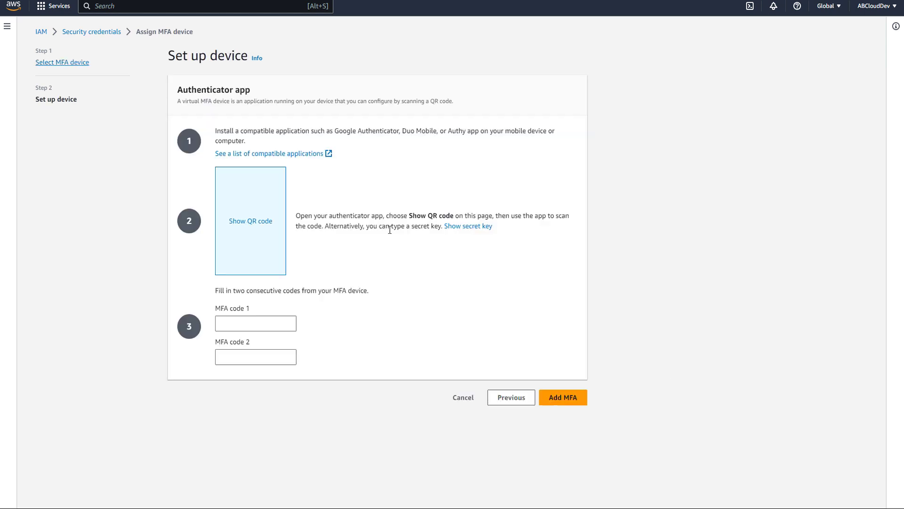
# Reveal the QR code, enter two consecutive authenticator codes, and add the Root_MFA device.
pyautogui.click(251, 222)
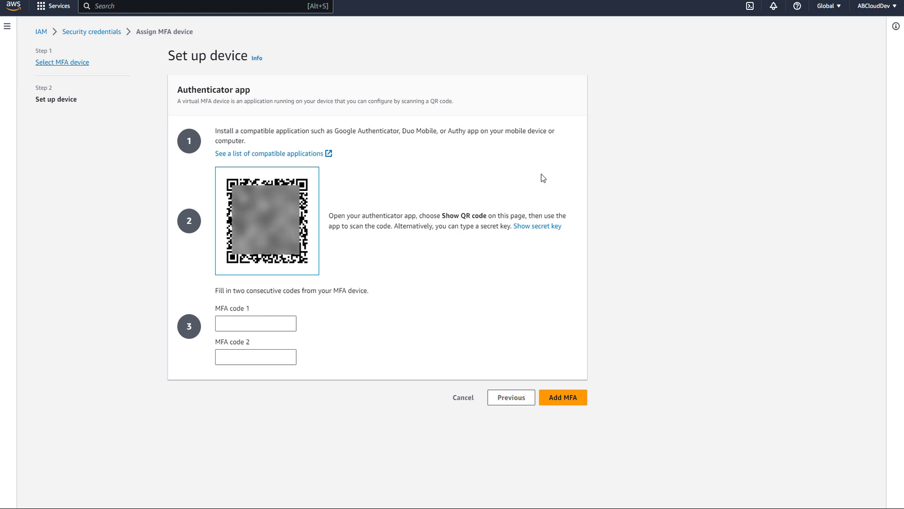
pyautogui.click(247, 327)
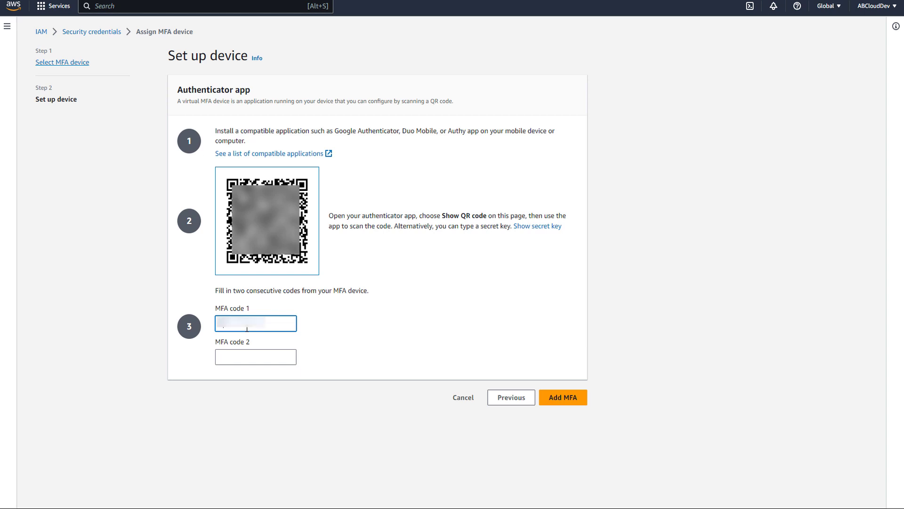
pyautogui.click(248, 357)
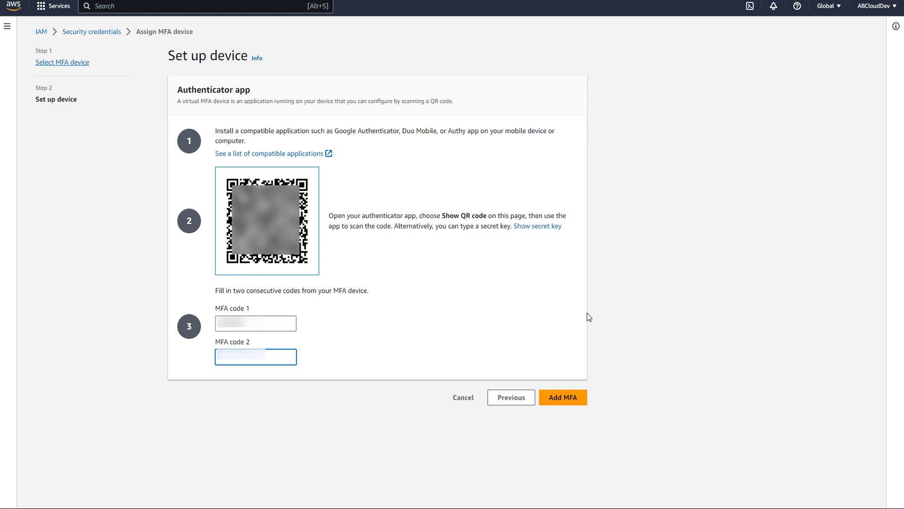
pyautogui.write('00000')
pyautogui.click(570, 401)
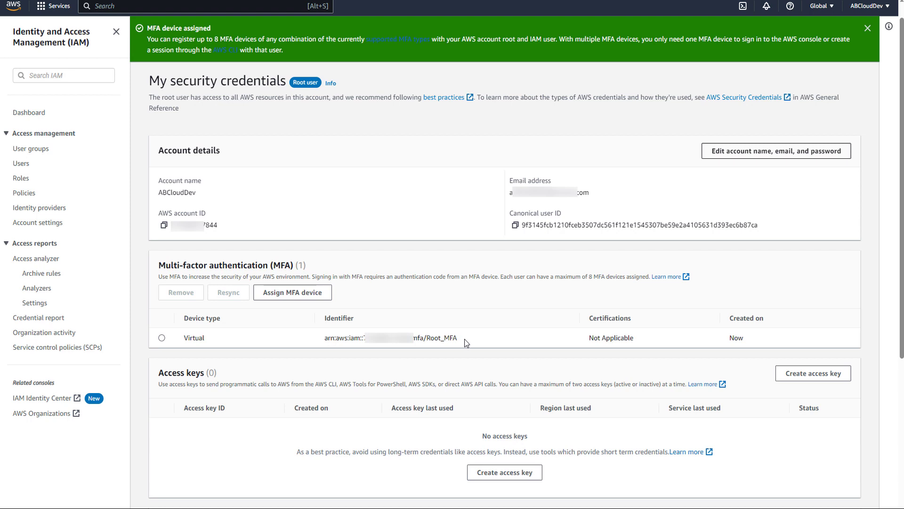
# Refresh the IAM Dashboard's security recommendations to confirm the root MFA warning is gone.
pyautogui.moveTo(465, 338); pyautogui.dragTo(426, 338)
pyautogui.click(29, 114)
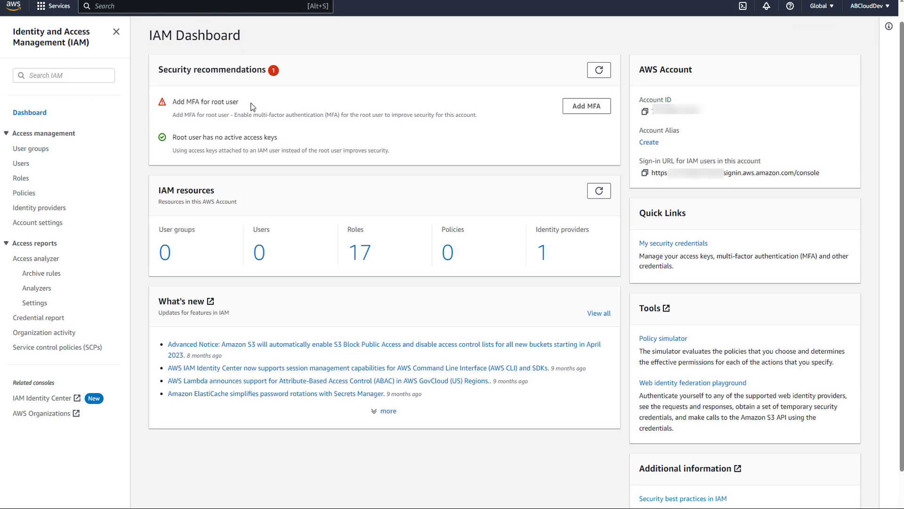
pyautogui.moveTo(251, 103); pyautogui.dragTo(165, 103)
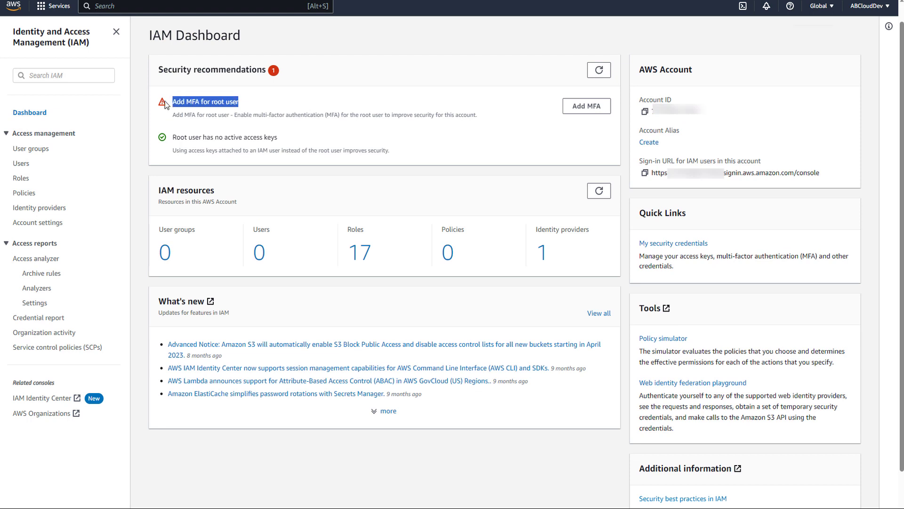
pyautogui.click(600, 70)
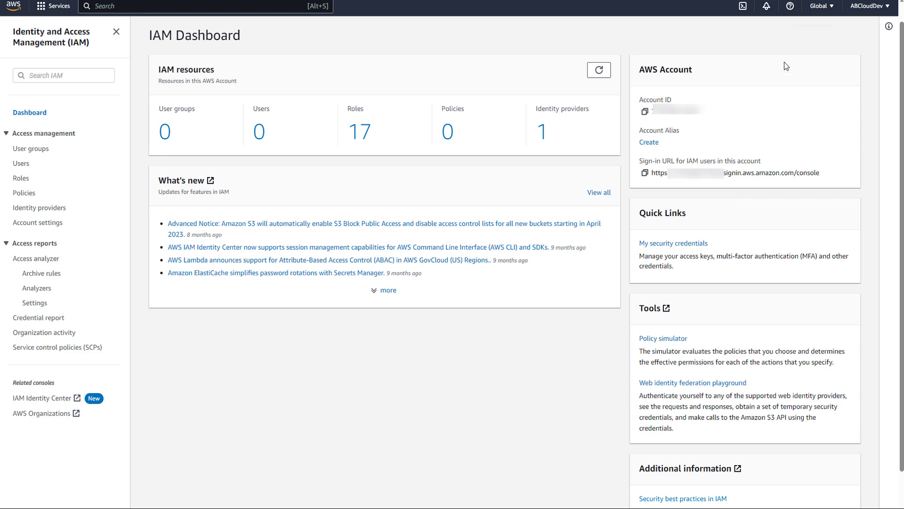
pyautogui.click(869, 6)
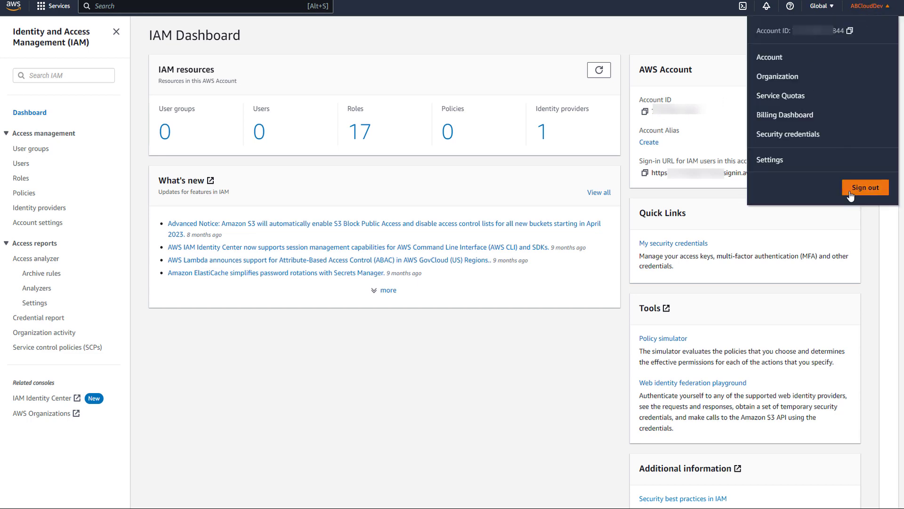
# Sign out, then sign back in as root with email, password and an authenticator MFA code.
pyautogui.click(851, 194)
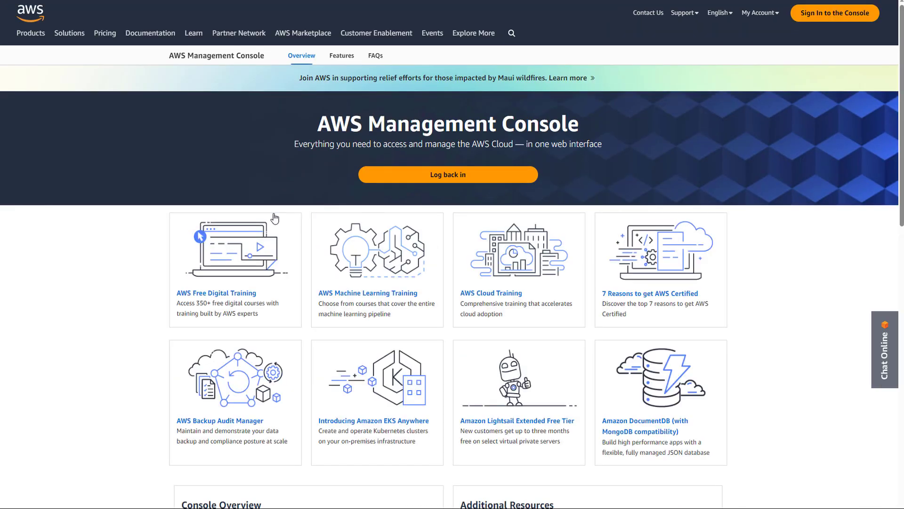
pyautogui.click(412, 176)
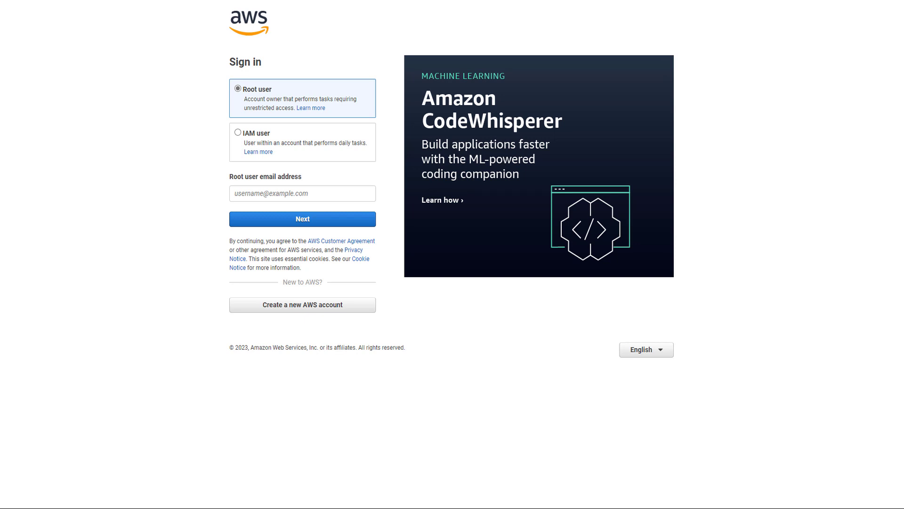
pyautogui.click(310, 192)
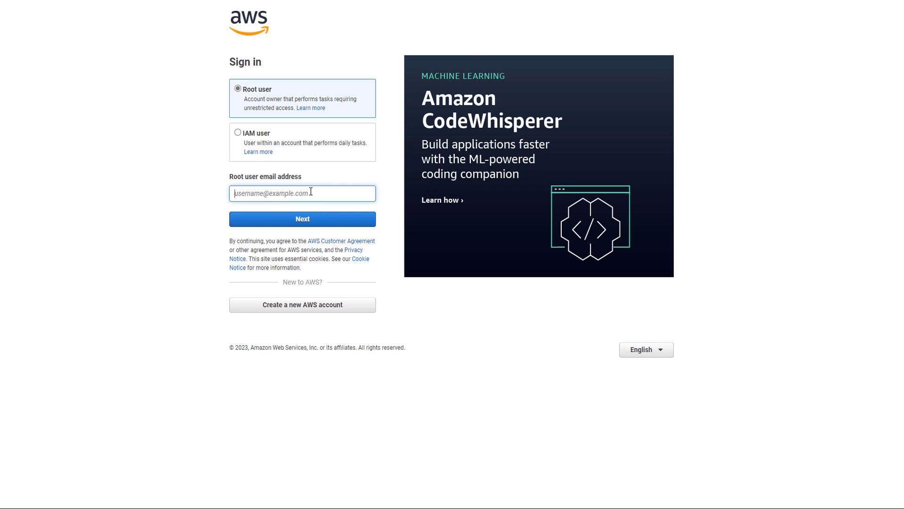
pyautogui.hotkey('ctrl', 'v')
pyautogui.click(307, 219)
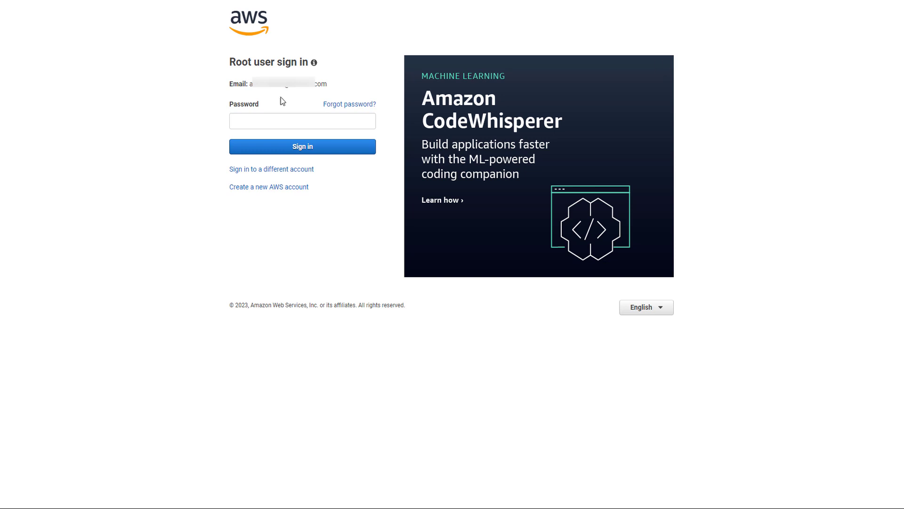
pyautogui.click(264, 122)
pyautogui.hotkey('ctrl', 'v')
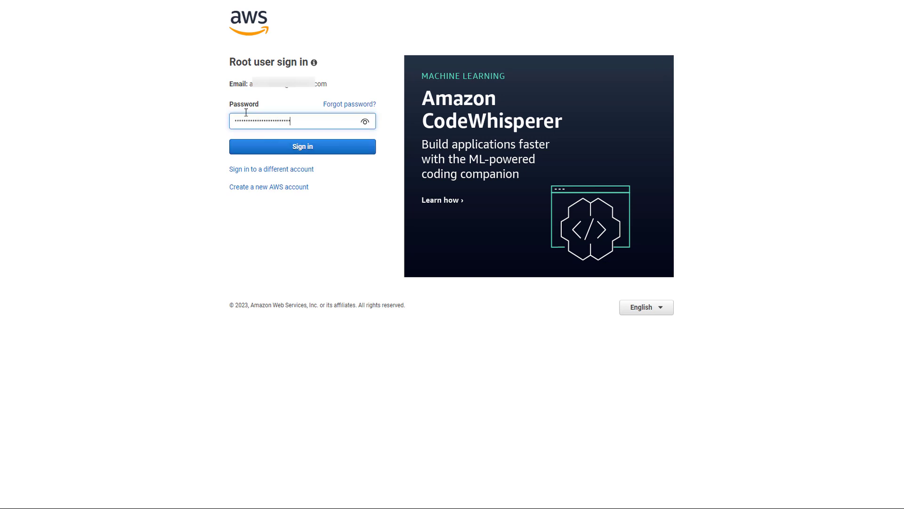
pyautogui.click(298, 148)
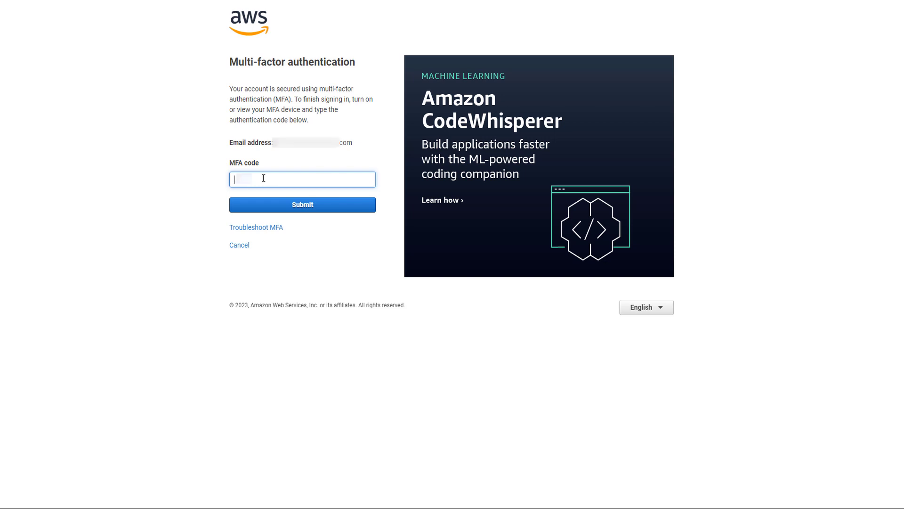
pyautogui.click(321, 206)
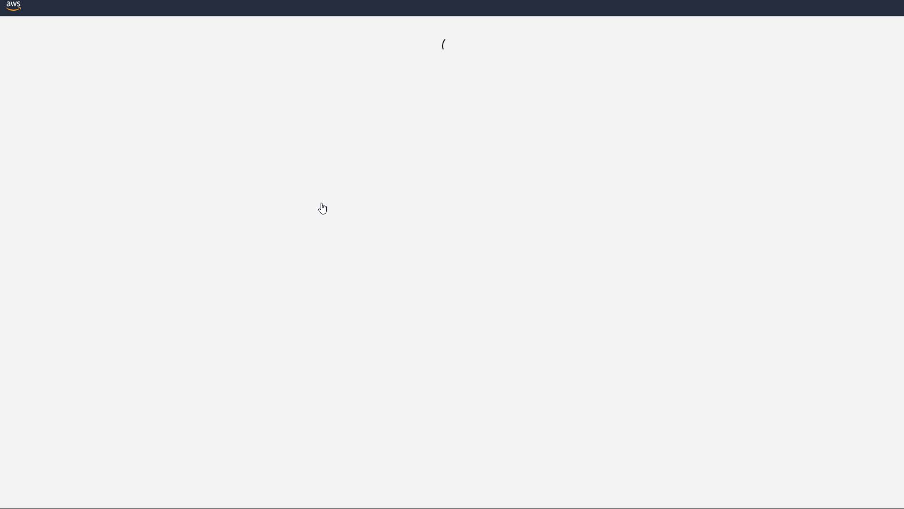